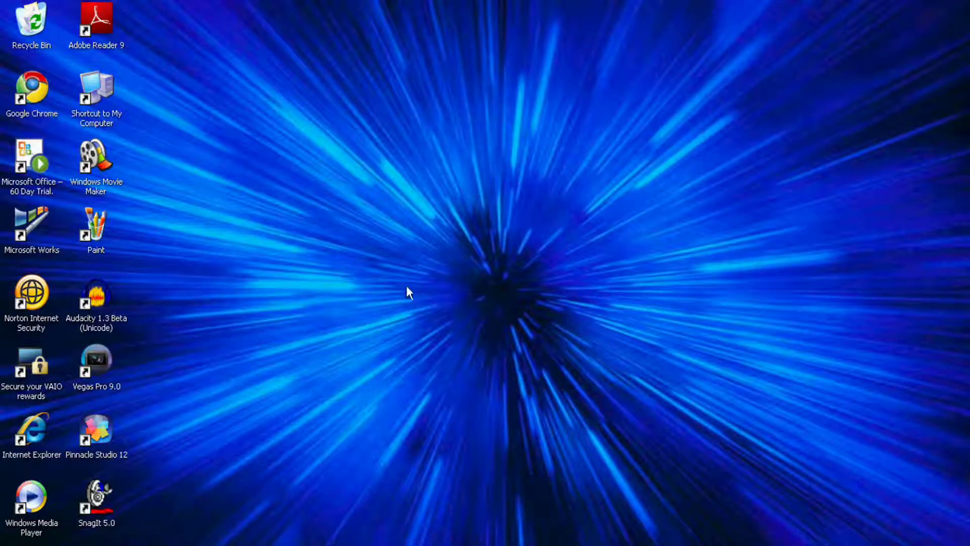
Step: Select the Windows Movie Maker shortcut on the desktop
{"action": "left_click", "coordinate": [99, 173]}
Step: Launch Movie Maker and import the 'vid for utube' video file
{"action": "double_click", "coordinate": [97, 170]}
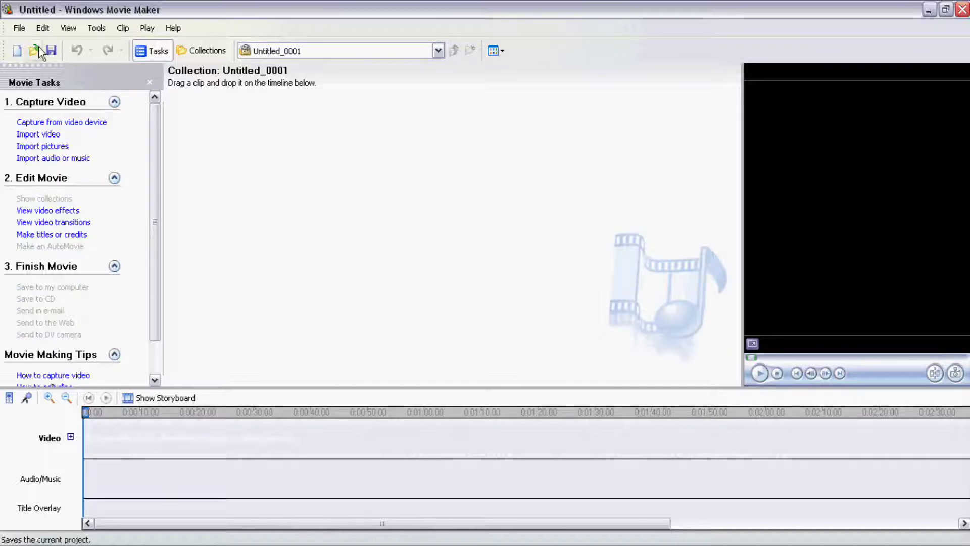
{"action": "left_click", "coordinate": [19, 29]}
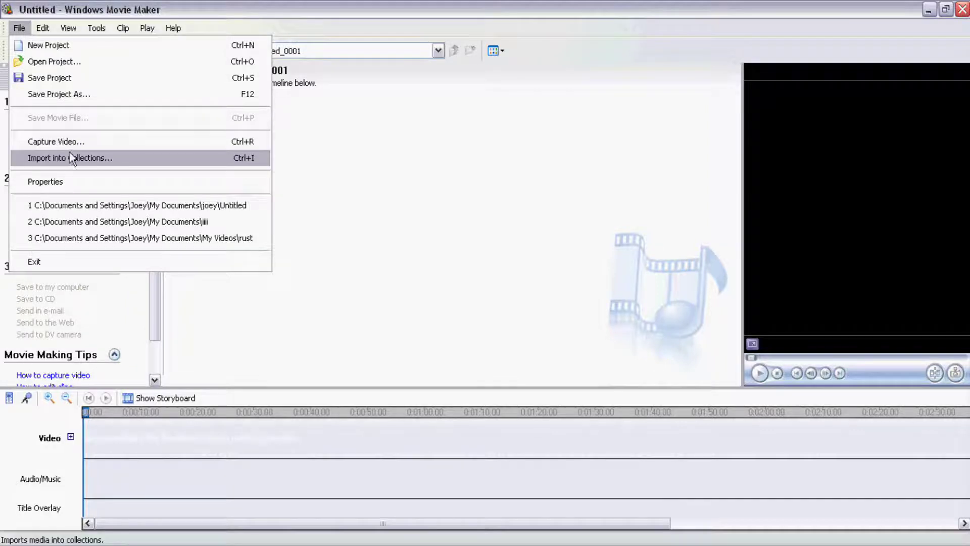
{"action": "left_click", "coordinate": [323, 184]}
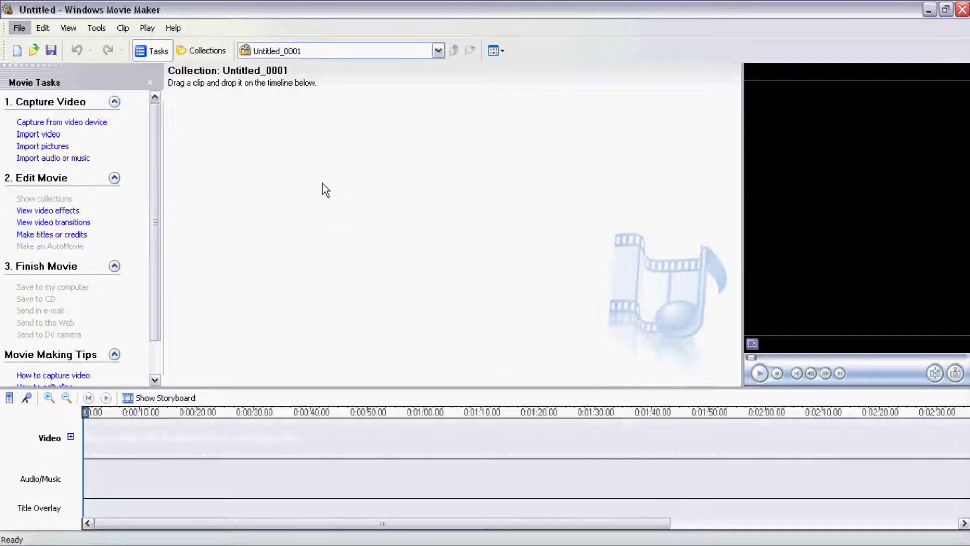
{"action": "left_click", "coordinate": [52, 134]}
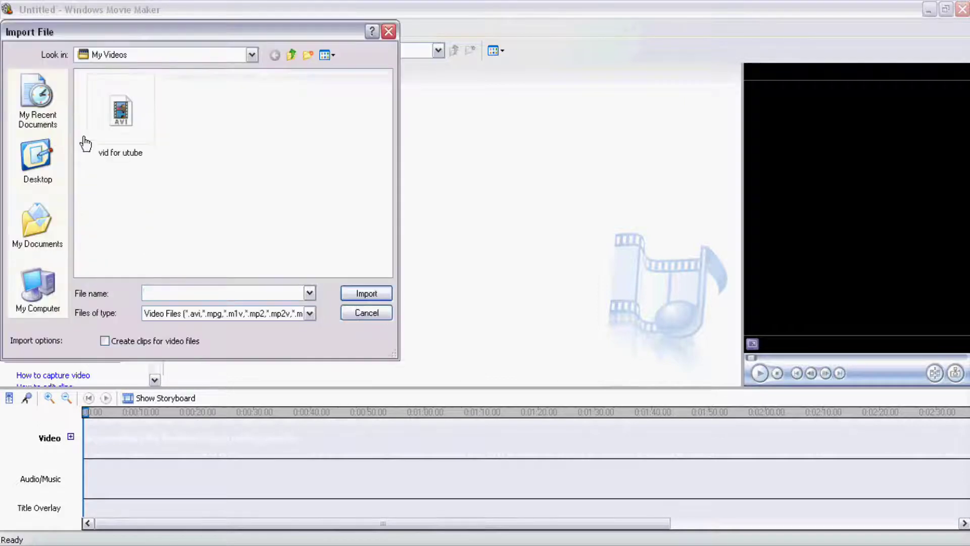
{"action": "double_click", "coordinate": [126, 143]}
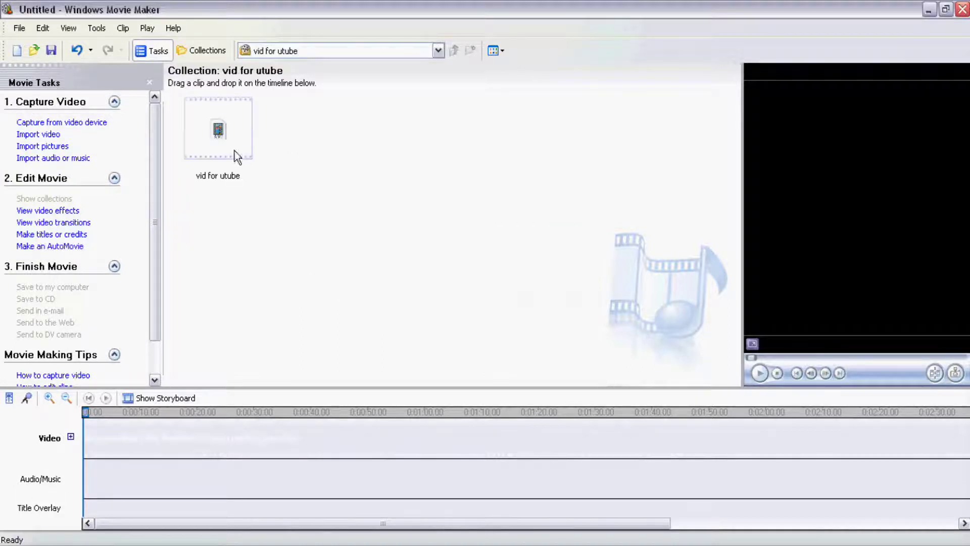
Step: Place the vid for utube clip at the start of the Video track
{"action": "mouse_move", "coordinate": [225, 142]}
{"action": "left_mouse_down"}
{"action": "mouse_move", "coordinate": [175, 346]}
{"action": "mouse_move", "coordinate": [120, 487]}
{"action": "left_mouse_up"}
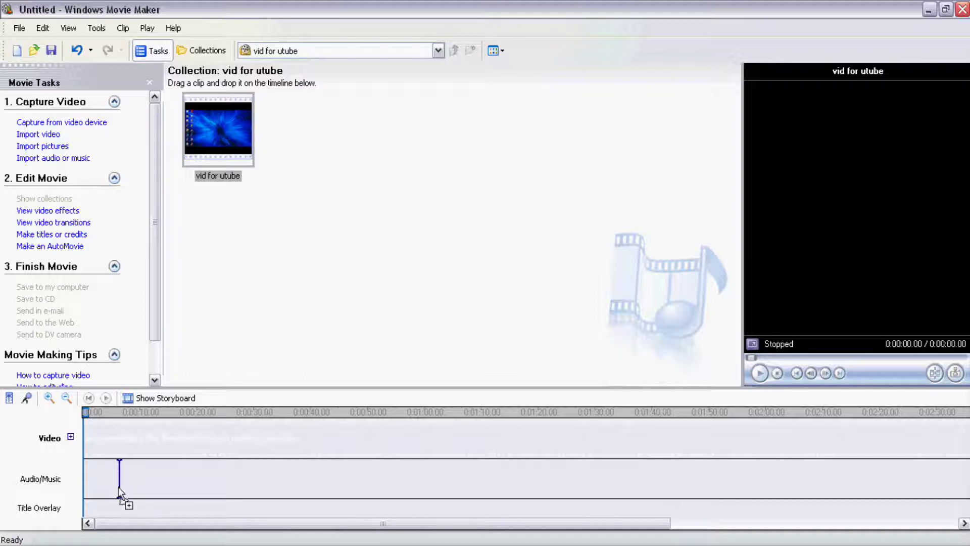
{"action": "left_click_drag", "start_coordinate": [98, 447], "coordinate": [99, 449]}
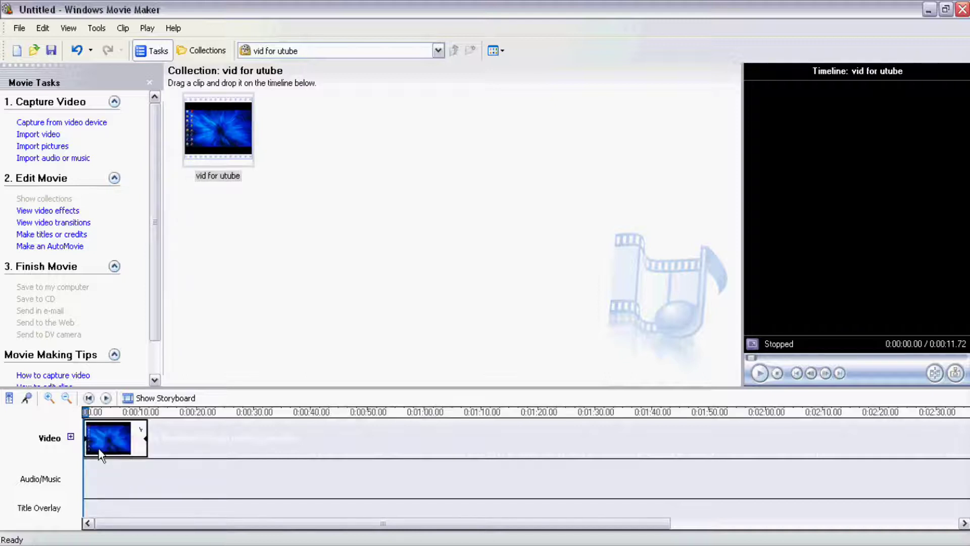
{"action": "left_click", "coordinate": [129, 440]}
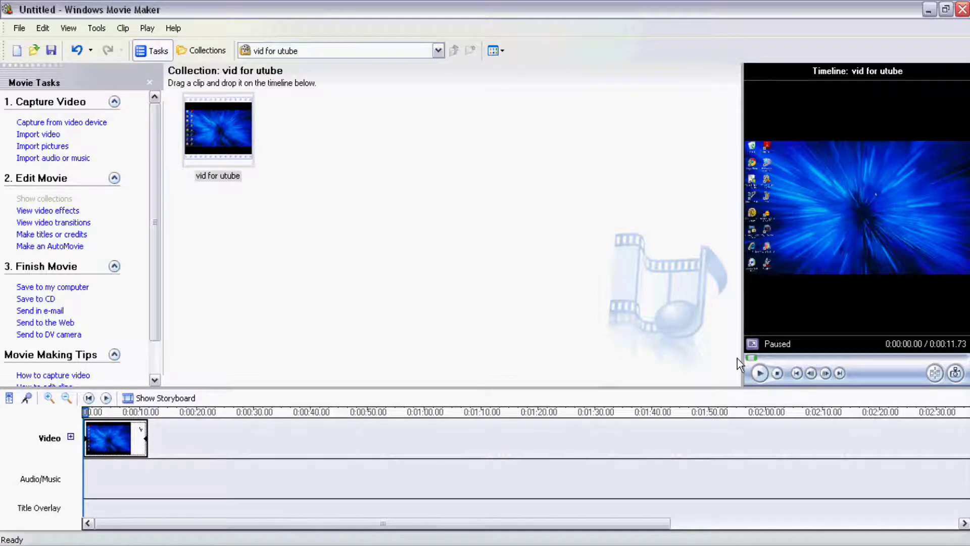
Step: Preview the timeline in an enlarged monitor, pause at 0:00:10.78, then minimize Movie Maker
{"action": "left_click", "coordinate": [759, 373]}
{"action": "left_click_drag", "start_coordinate": [742, 253], "coordinate": [425, 246]}
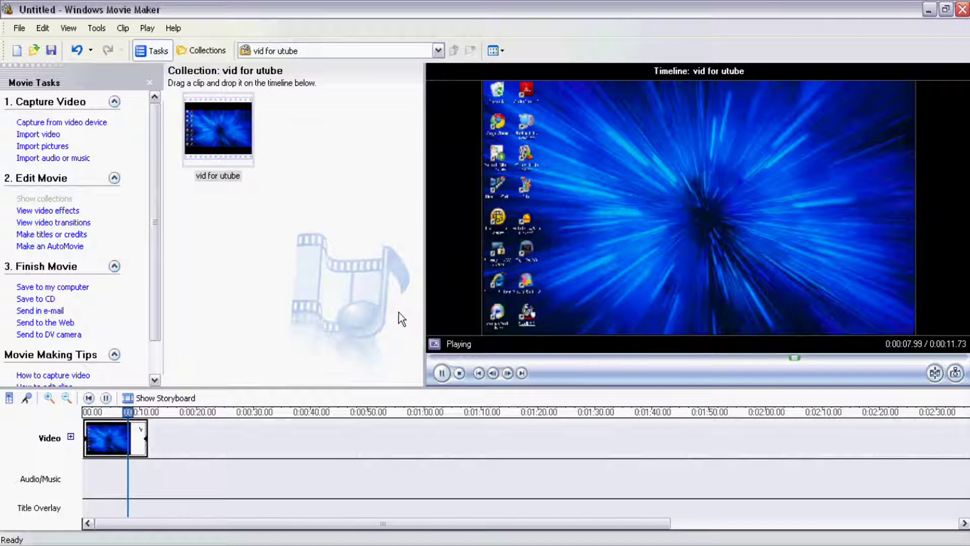
{"action": "left_click", "coordinate": [442, 373]}
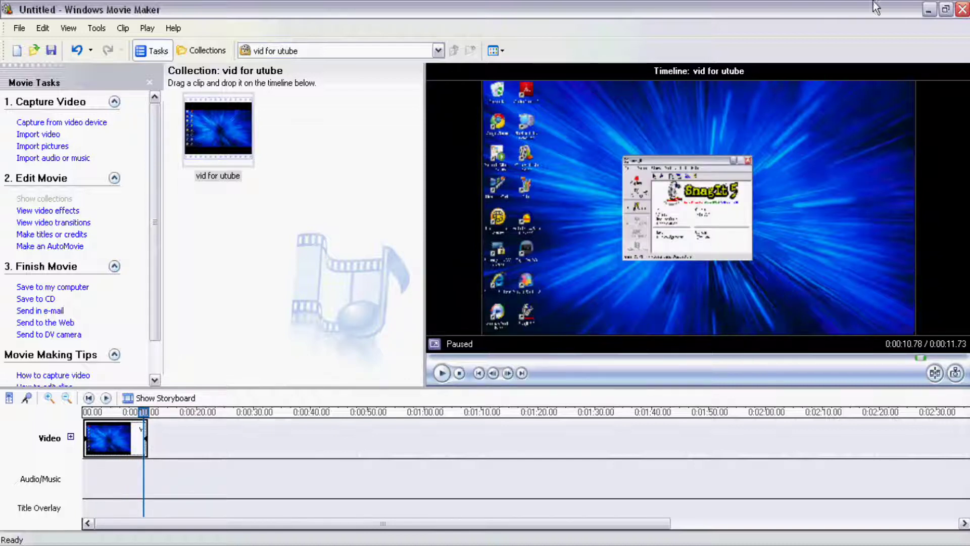
{"action": "left_click", "coordinate": [930, 9]}
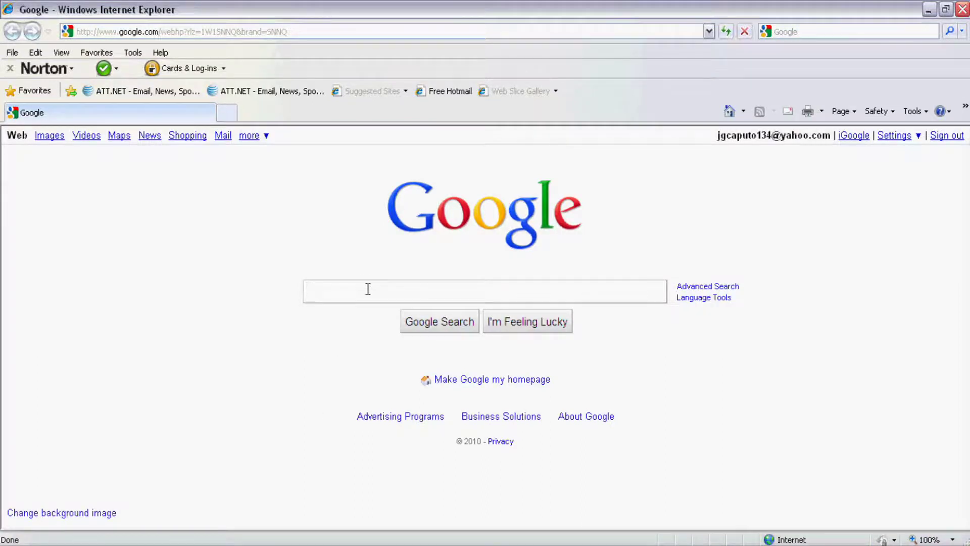
Step: Search Google for movietools.info
{"action": "type", "text": "vi"}
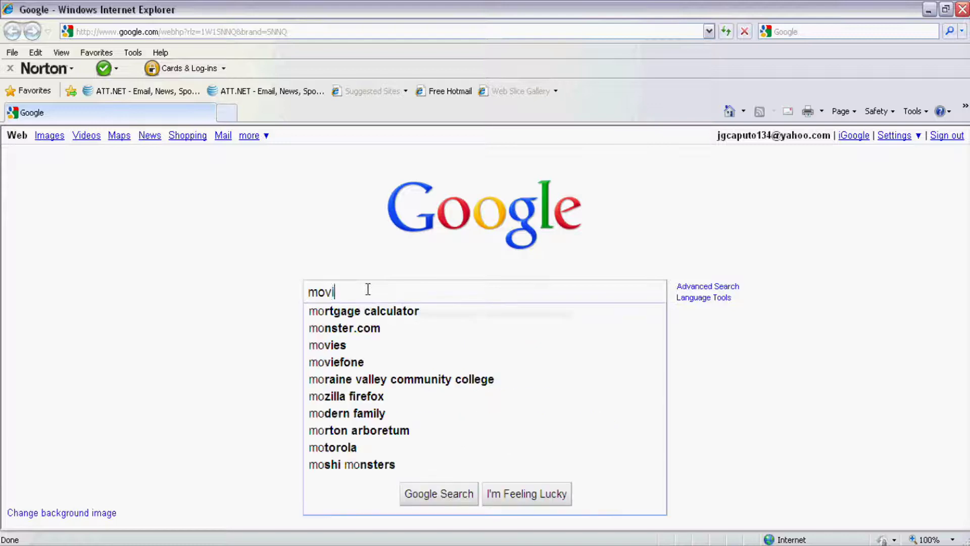
{"action": "type", "text": "etool"}
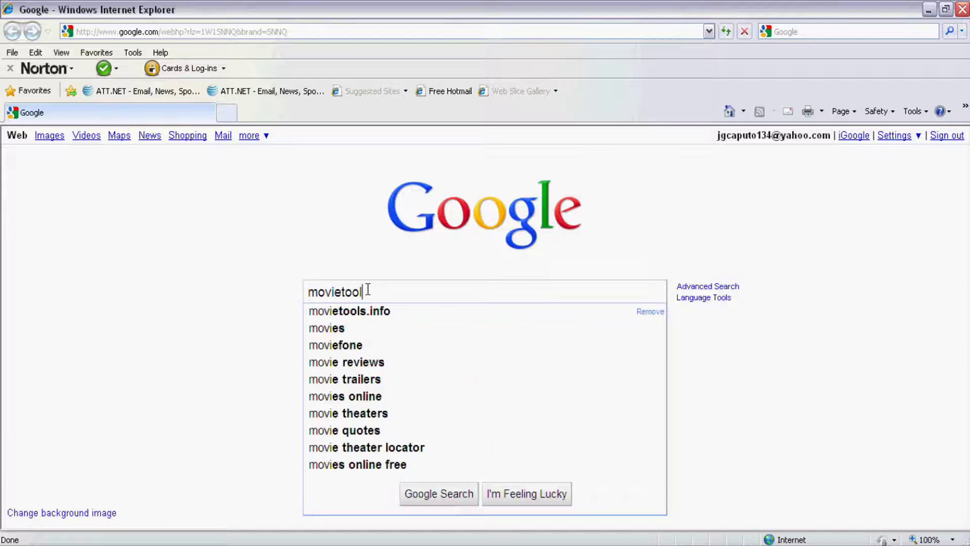
{"action": "type", "text": "s"}
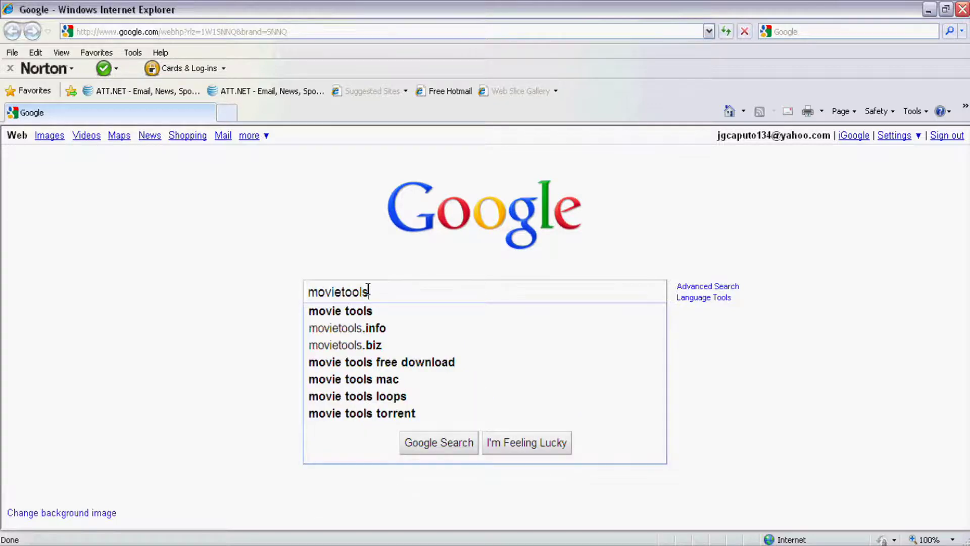
{"action": "type", "text": "."}
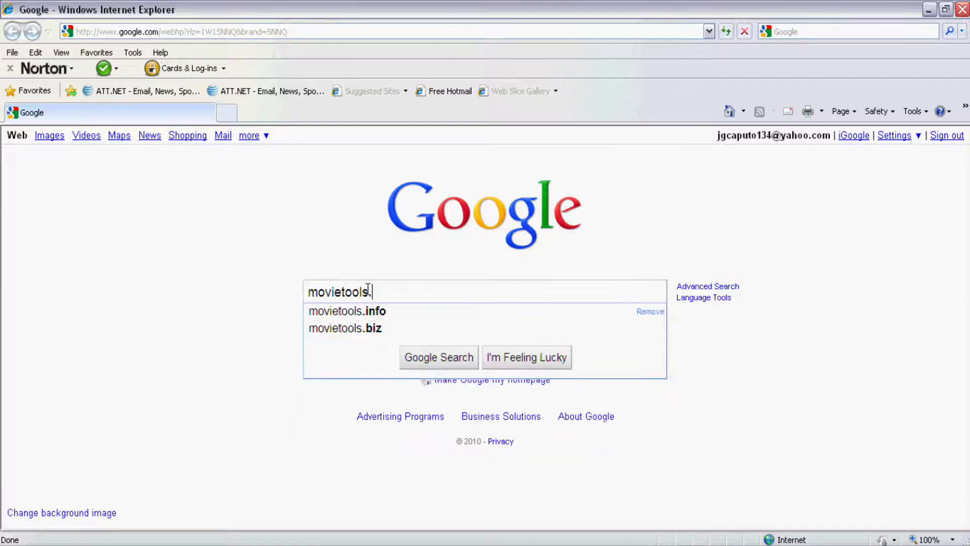
{"action": "type", "text": "info"}
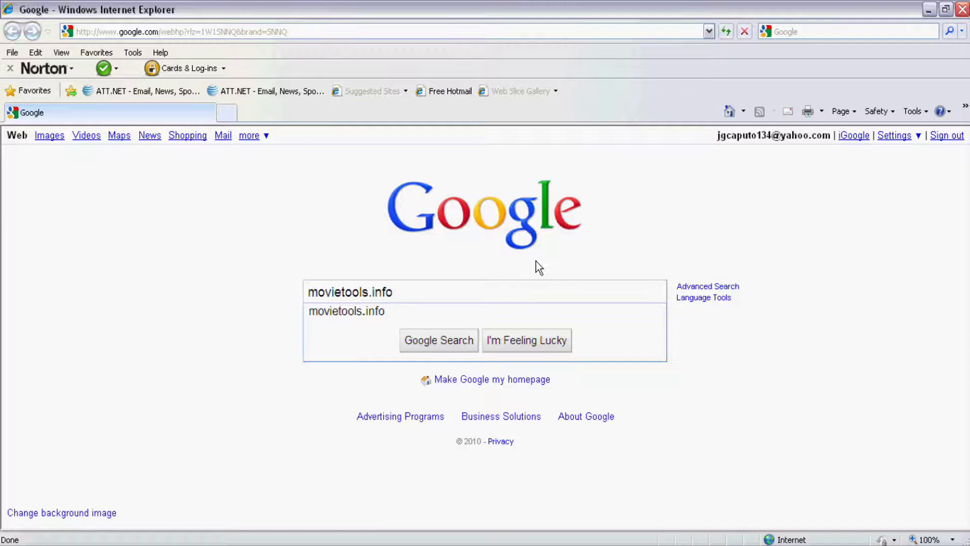
{"action": "left_click", "coordinate": [426, 347]}
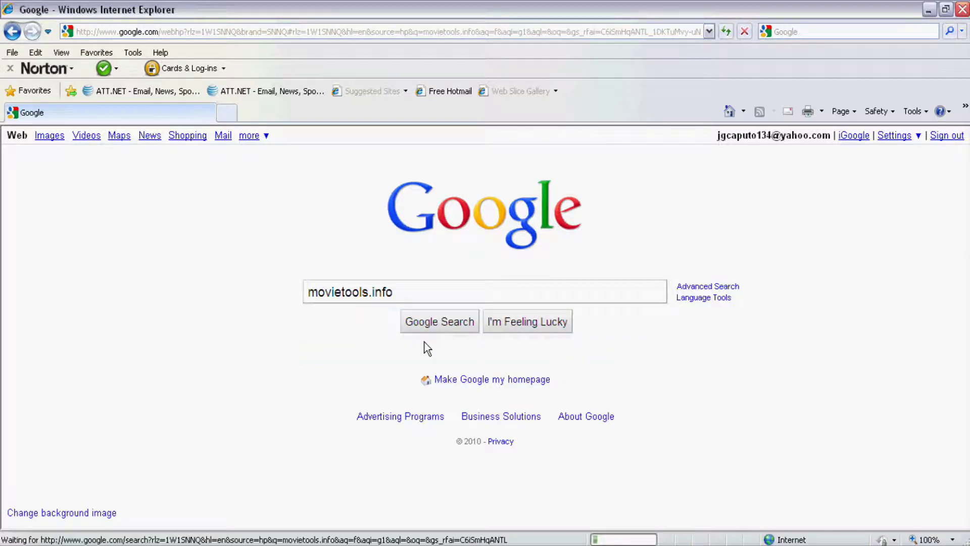
Step: Go to movietools.info's free downloads, then Tunnel Loops, then the Tunnel Loop 3 page
{"action": "left_click", "coordinate": [244, 222]}
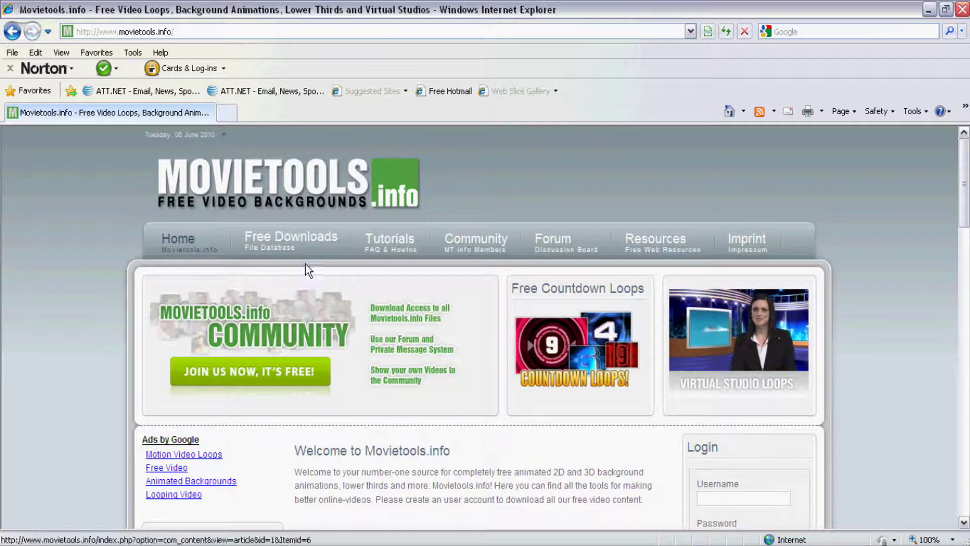
{"action": "left_click", "coordinate": [273, 244]}
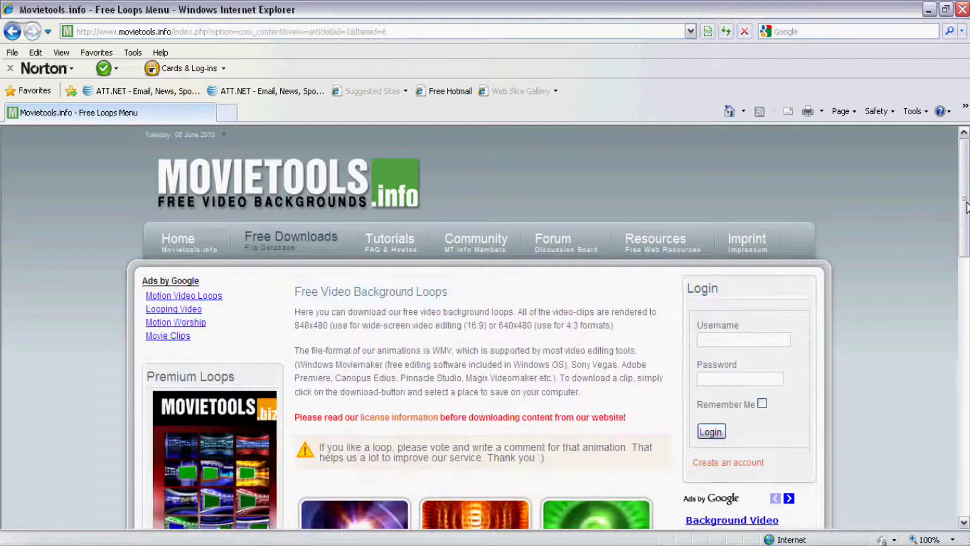
{"action": "left_click_drag", "start_coordinate": [964, 207], "coordinate": [964, 280]}
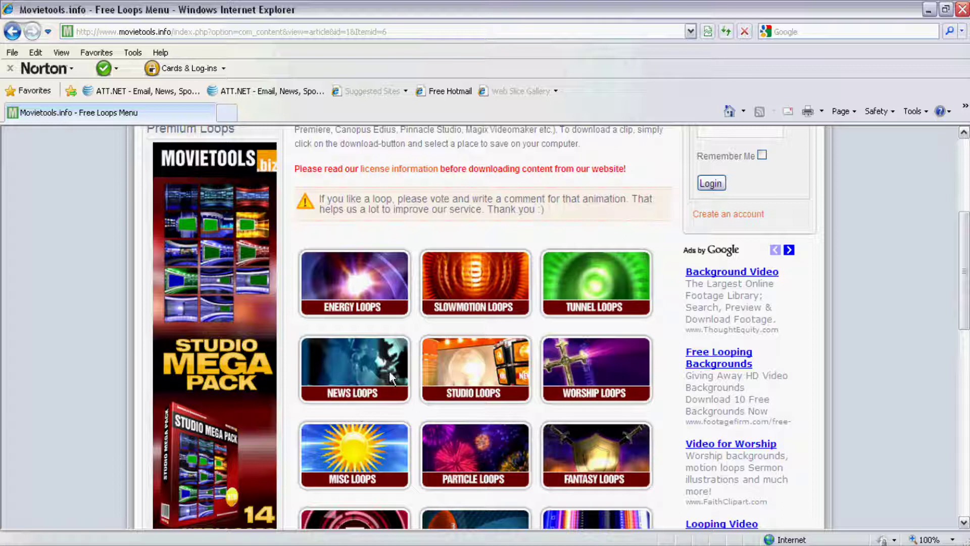
{"action": "left_click", "coordinate": [574, 298]}
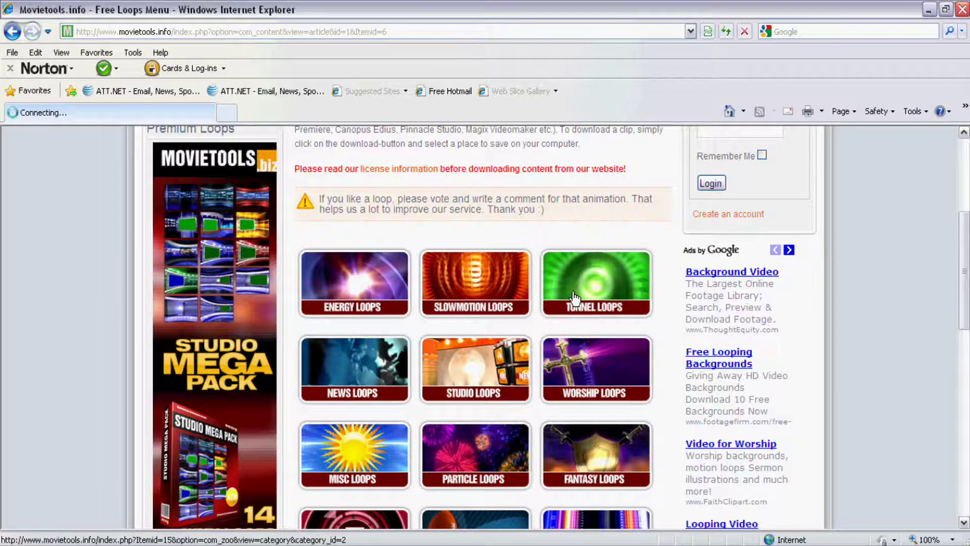
{"action": "scroll", "coordinate": [965, 278], "scroll_direction": "down", "scroll_amount": 2}
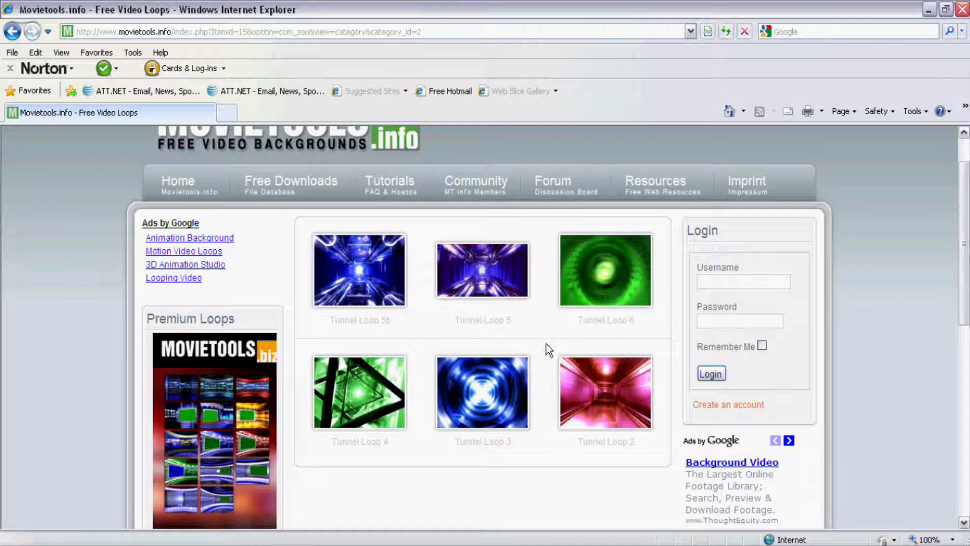
{"action": "left_click", "coordinate": [488, 384]}
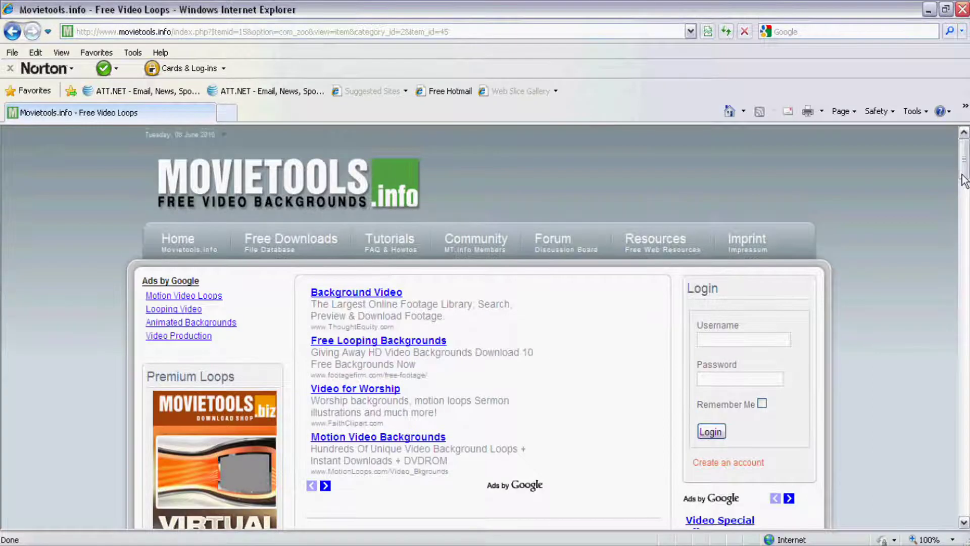
Step: Save Tunnel Loop 3 to disk as youtube.wmv, close the completion notice, and minimize the browser
{"action": "scroll", "coordinate": [962, 210], "scroll_direction": "down", "scroll_amount": 10}
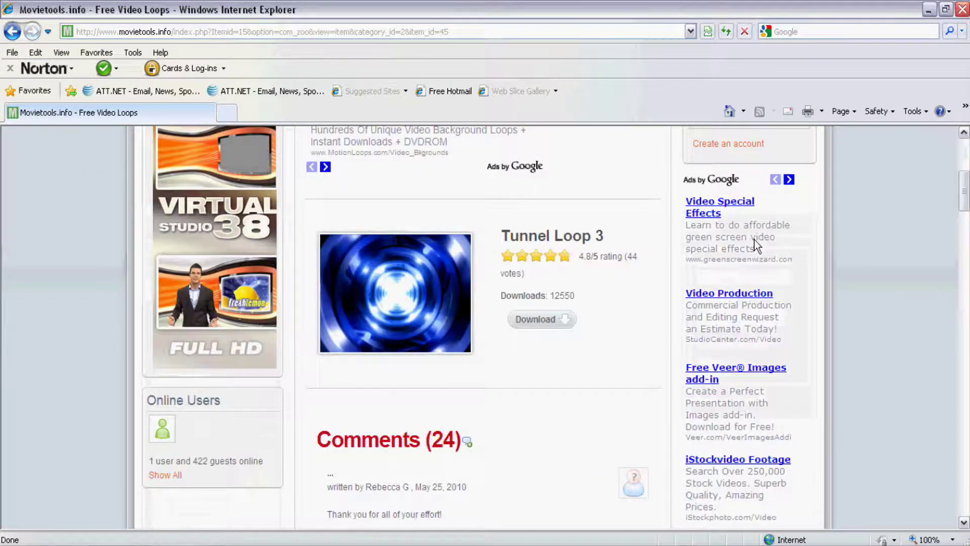
{"action": "left_click", "coordinate": [551, 333]}
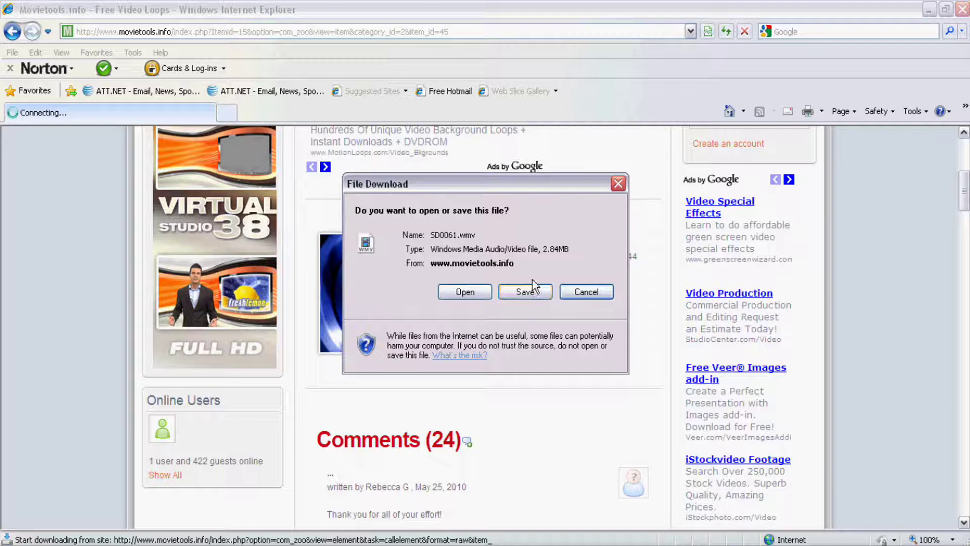
{"action": "left_click", "coordinate": [529, 290]}
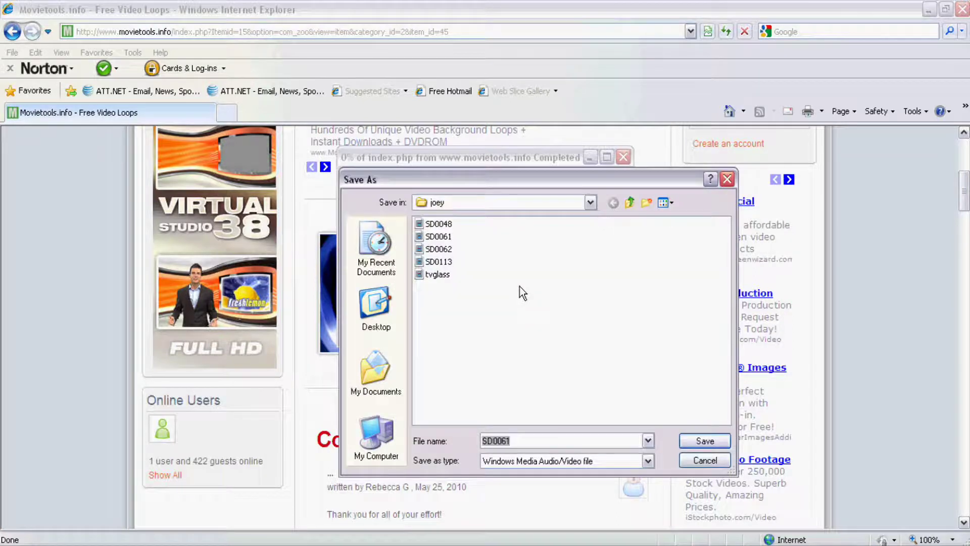
{"action": "key", "text": "BackSpace"}
{"action": "type", "text": "youtube"}
{"action": "left_click", "coordinate": [699, 444]}
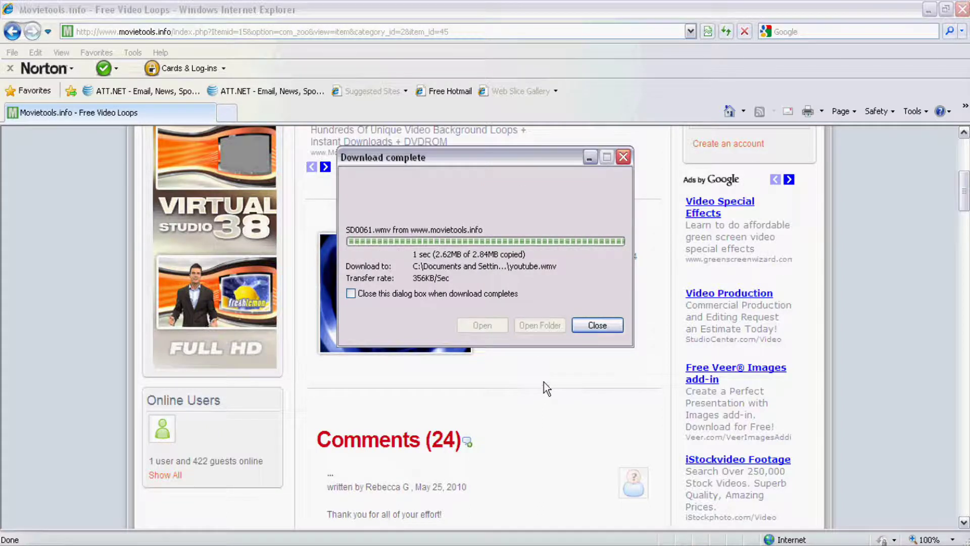
{"action": "left_click", "coordinate": [586, 323]}
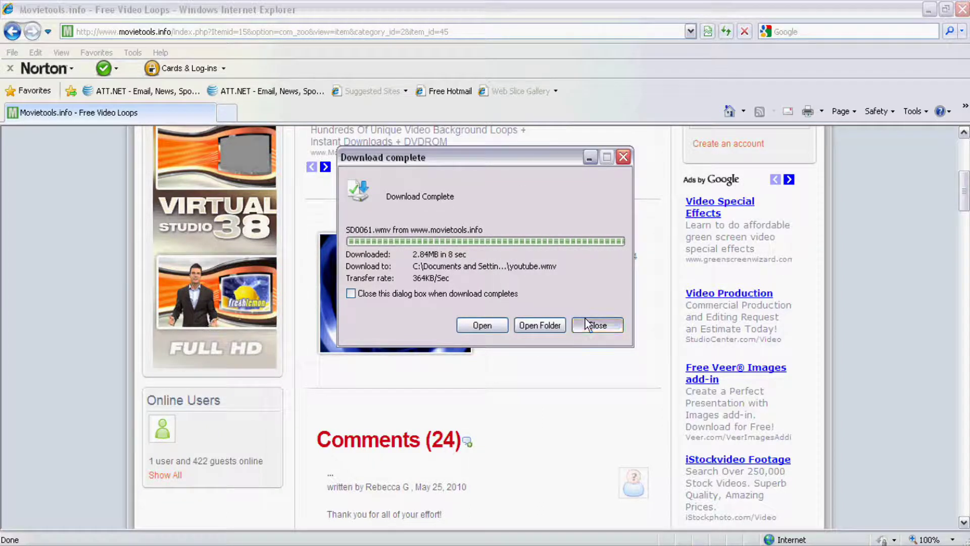
{"action": "left_click", "coordinate": [929, 10]}
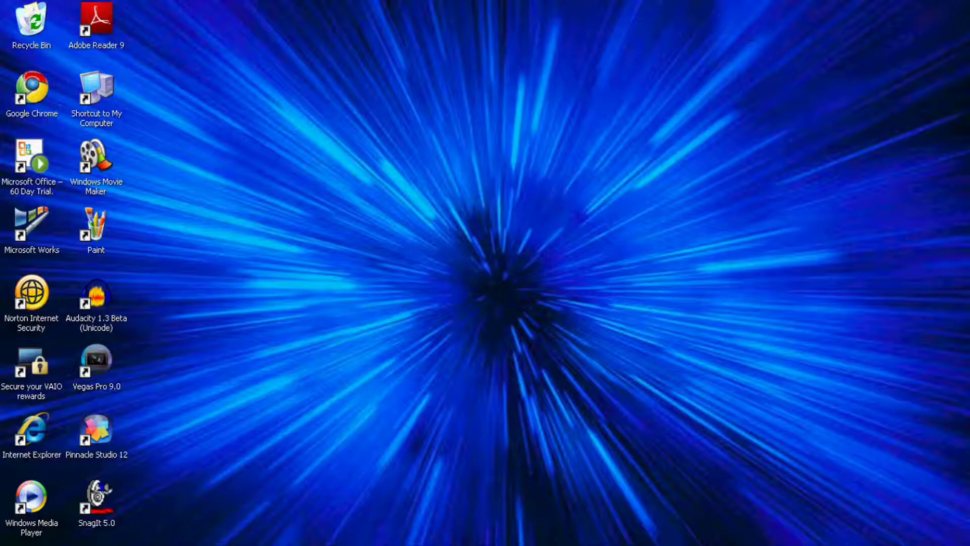
Step: Switch back to Movie Maker, shrink the preview monitor, and rewind the timeline to the start
{"action": "key", "text": "alt+Tab"}
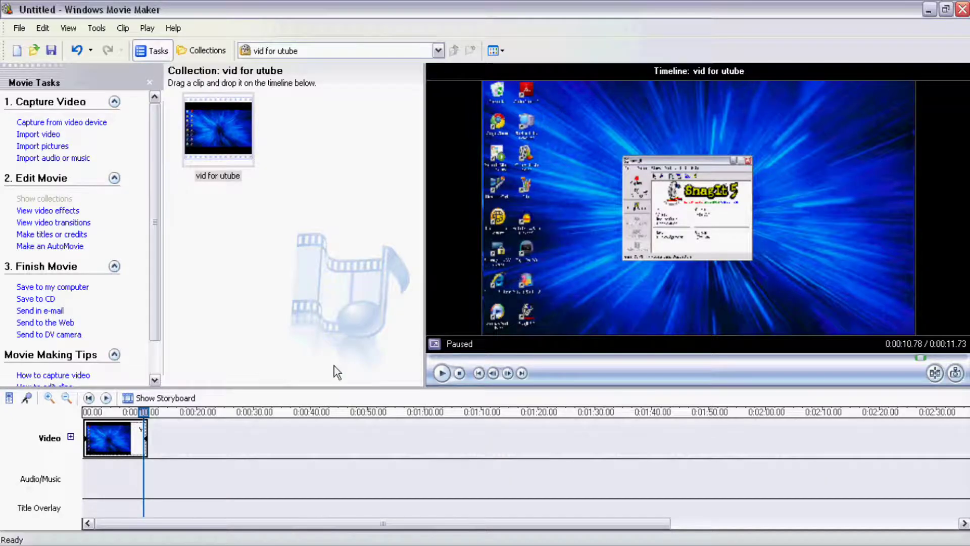
{"action": "left_click_drag", "start_coordinate": [424, 312], "coordinate": [693, 263]}
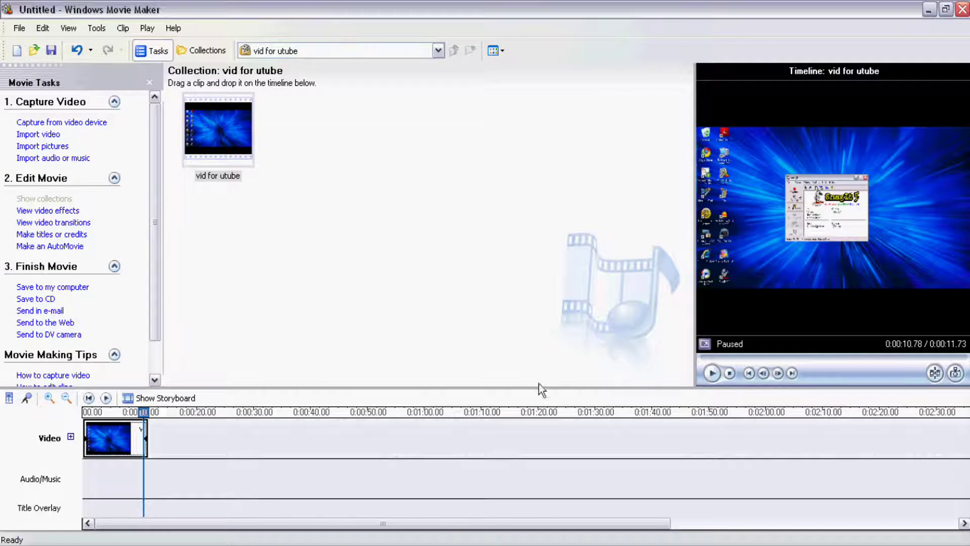
{"action": "left_click", "coordinate": [89, 398]}
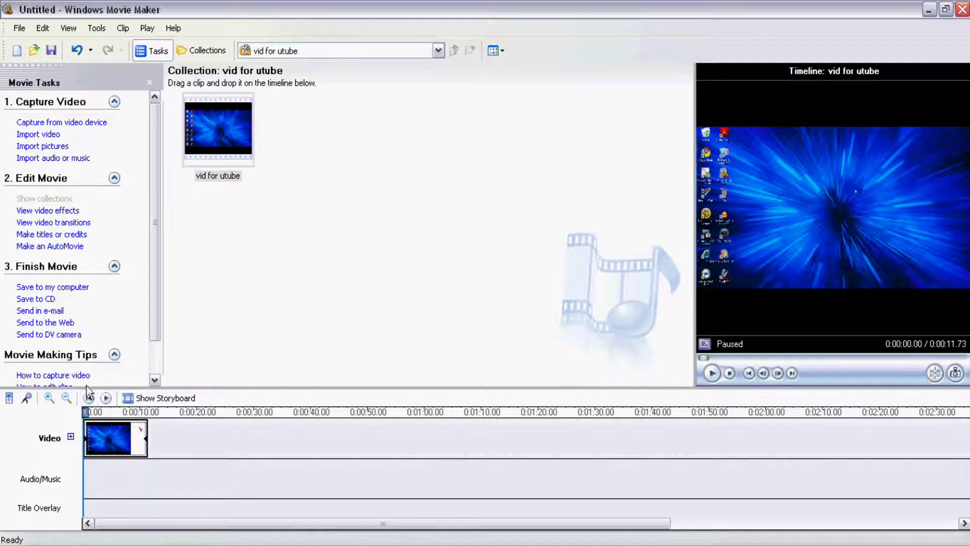
Step: Import the youtube video file from the joey folder
{"action": "left_click", "coordinate": [39, 134]}
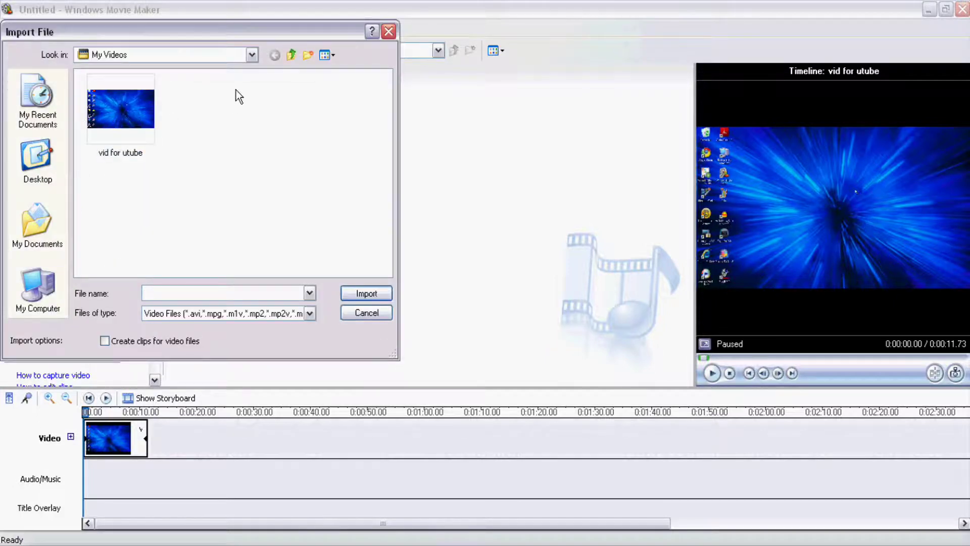
{"action": "double_click", "coordinate": [250, 60]}
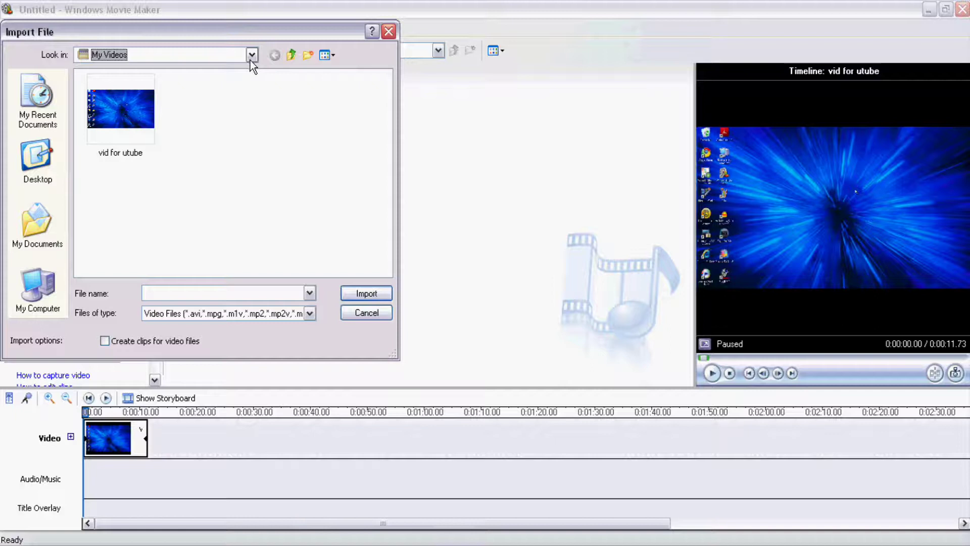
{"action": "left_click", "coordinate": [250, 59]}
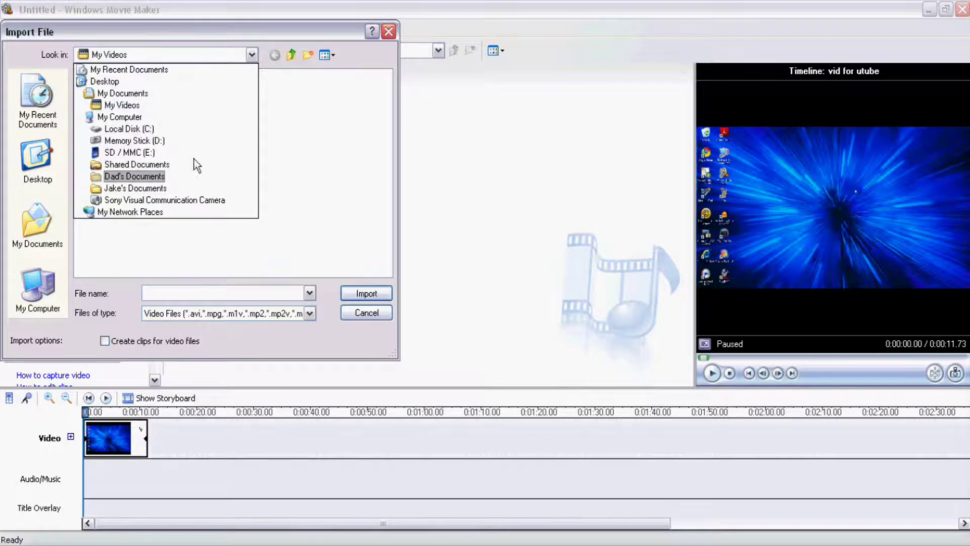
{"action": "left_click", "coordinate": [228, 103]}
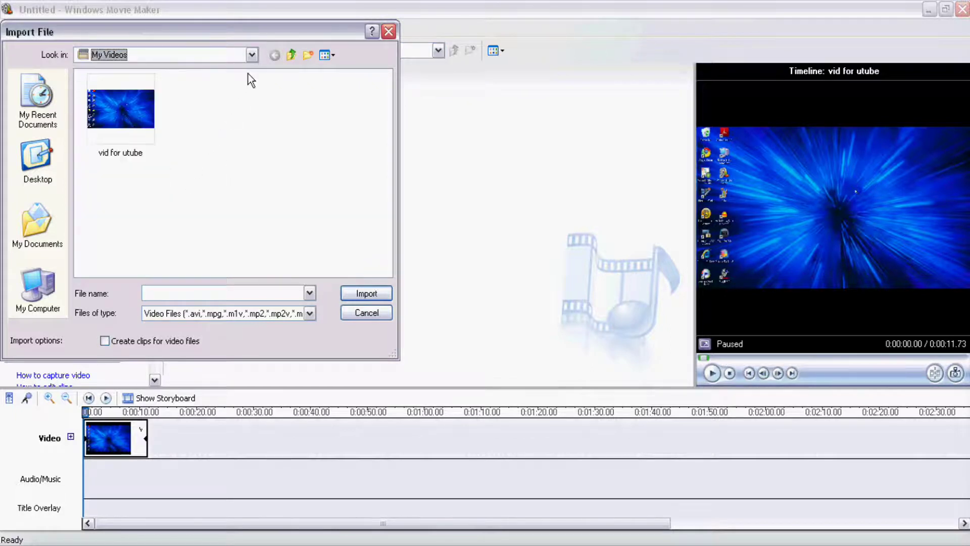
{"action": "left_click", "coordinate": [251, 56]}
{"action": "scroll", "coordinate": [198, 140], "scroll_direction": "up", "scroll_amount": 4}
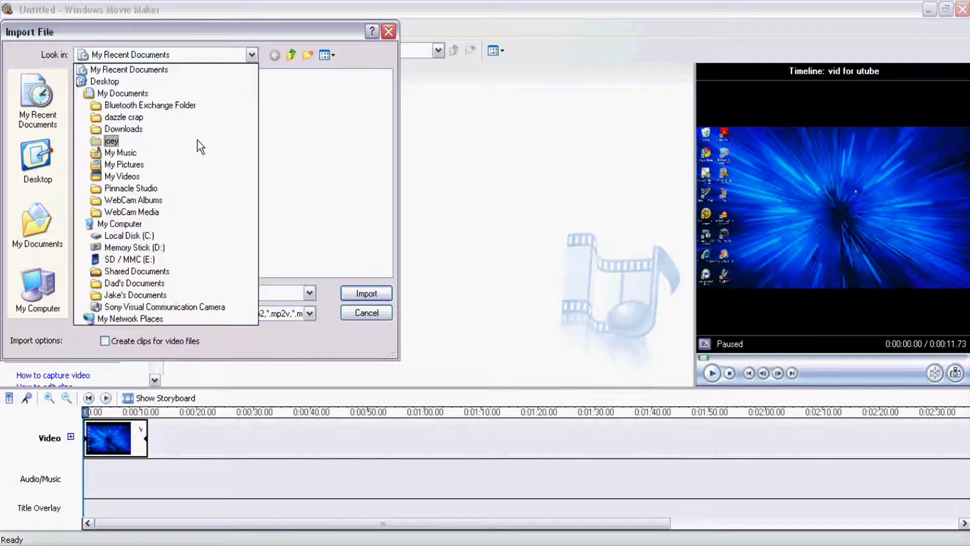
{"action": "left_click", "coordinate": [198, 140]}
{"action": "double_click", "coordinate": [103, 140]}
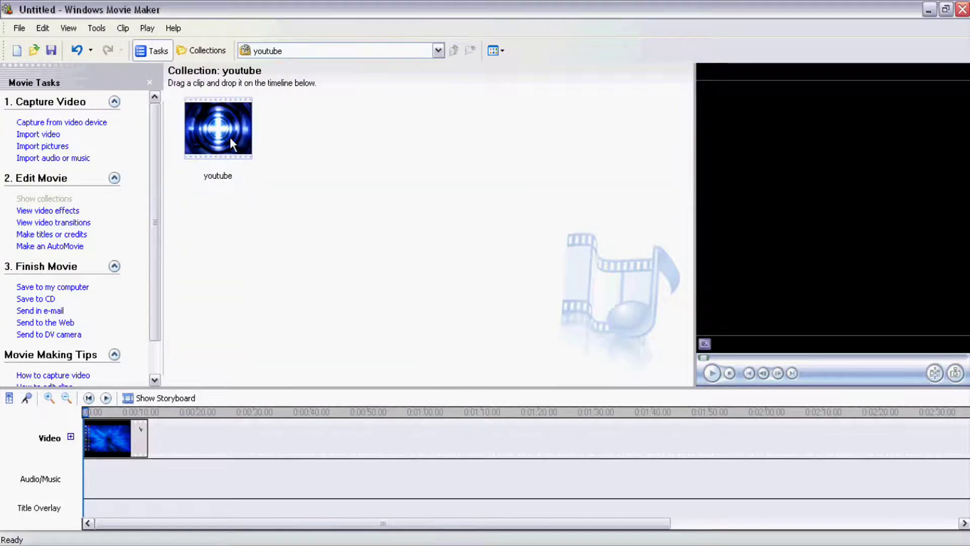
Step: Place the youtube clip ahead of vid for utube on the timeline and preview it
{"action": "left_click_drag", "start_coordinate": [229, 137], "coordinate": [84, 439]}
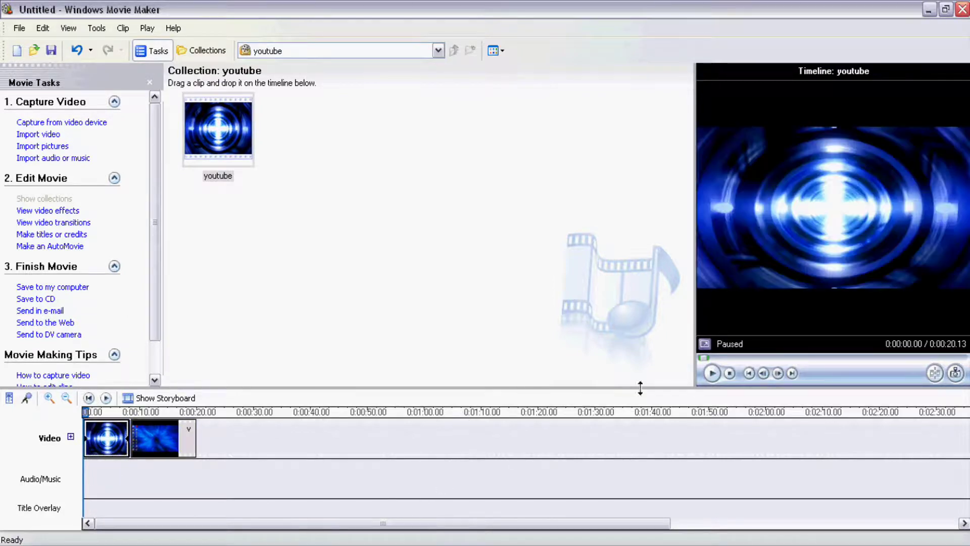
{"action": "left_click", "coordinate": [711, 373]}
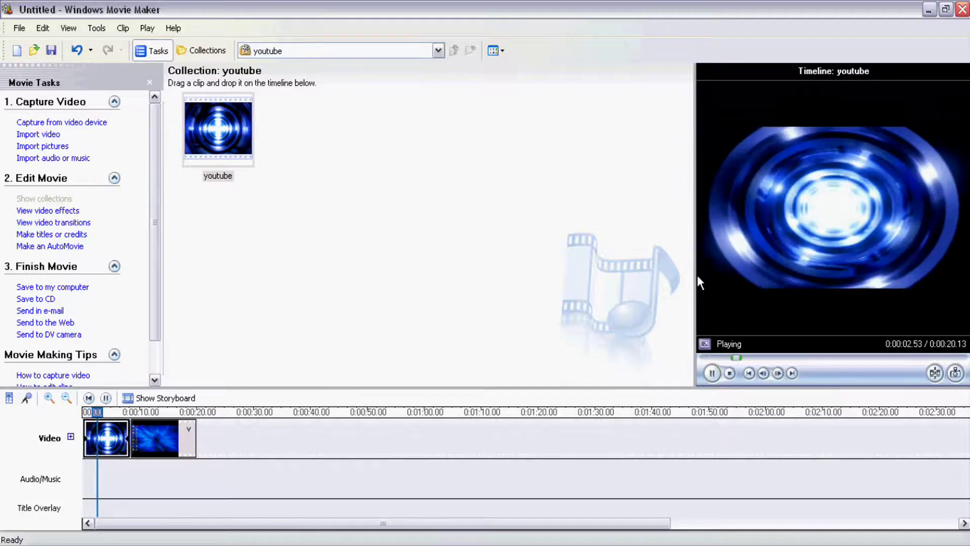
{"action": "left_click_drag", "start_coordinate": [695, 276], "coordinate": [487, 275]}
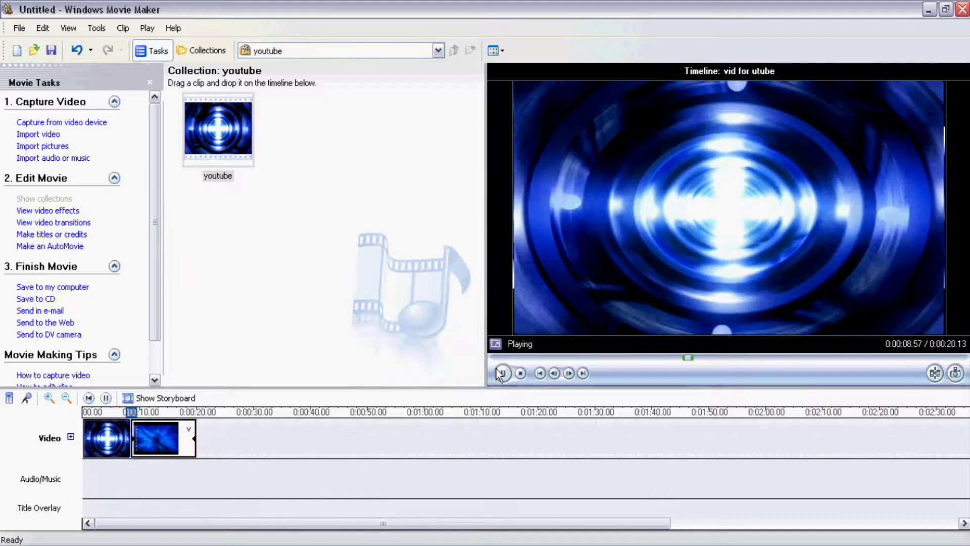
{"action": "left_click", "coordinate": [503, 373]}
Step: Overlay the title 'Hi YOUTUBe. Have fun with this tutorial' on the first clip
{"action": "left_click", "coordinate": [92, 443]}
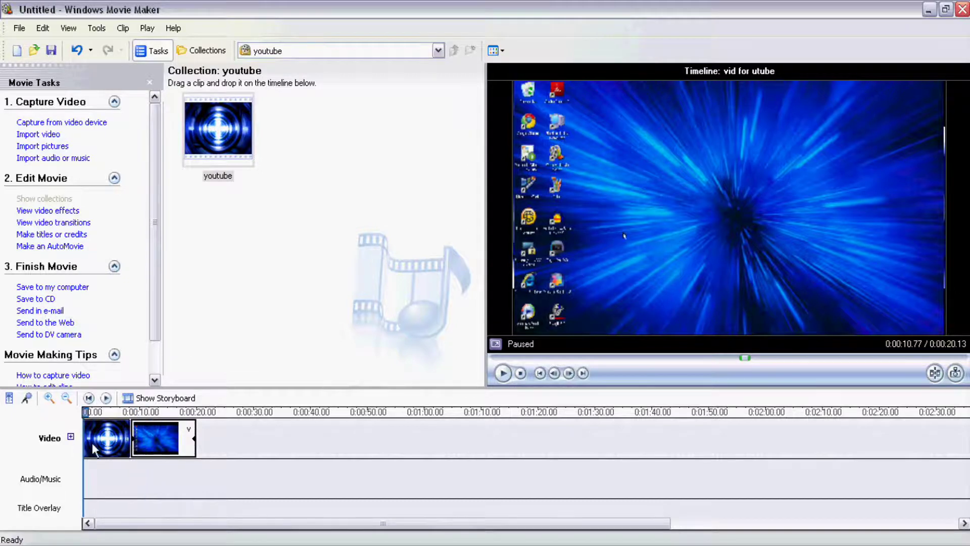
{"action": "left_click", "coordinate": [48, 234]}
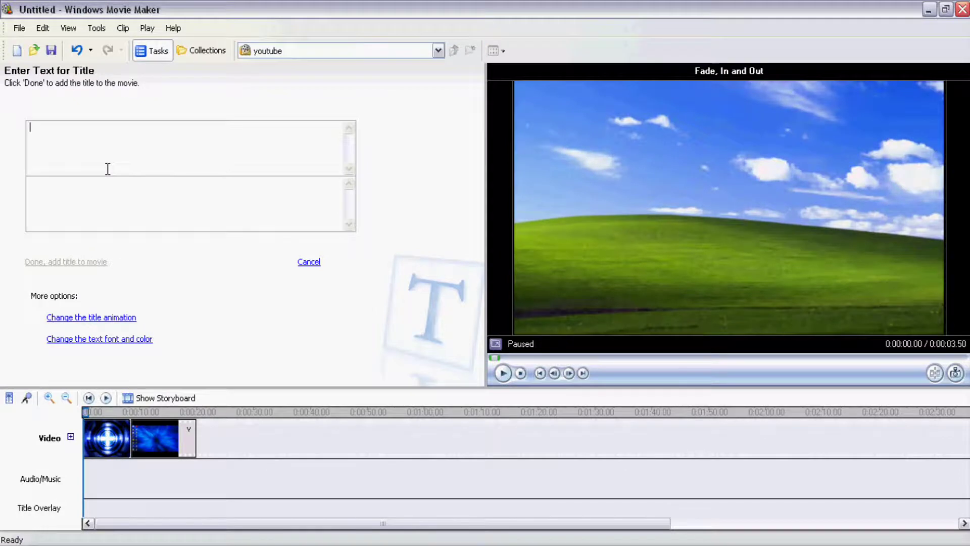
{"action": "type", "text": "H"}
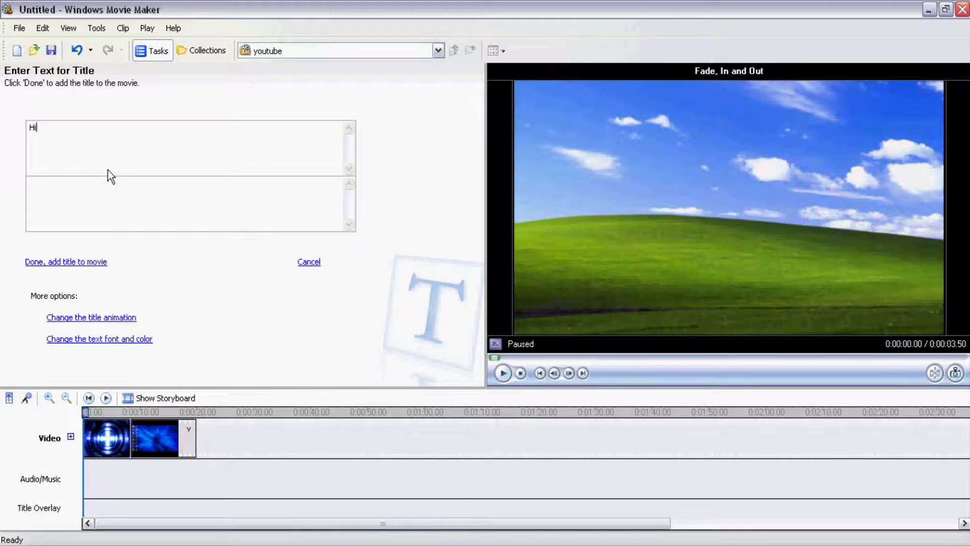
{"action": "type", "text": "i YOUTUB"}
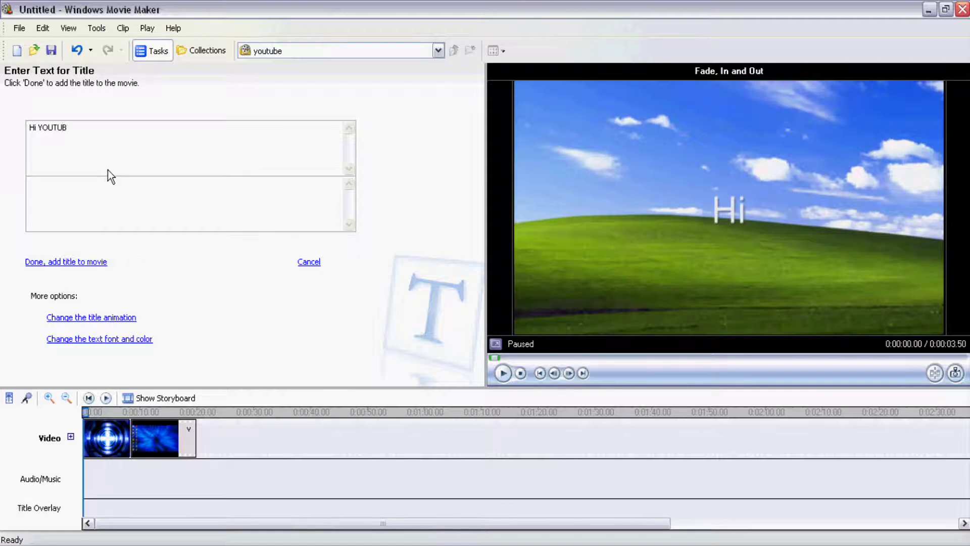
{"action": "type", "text": "e,"}
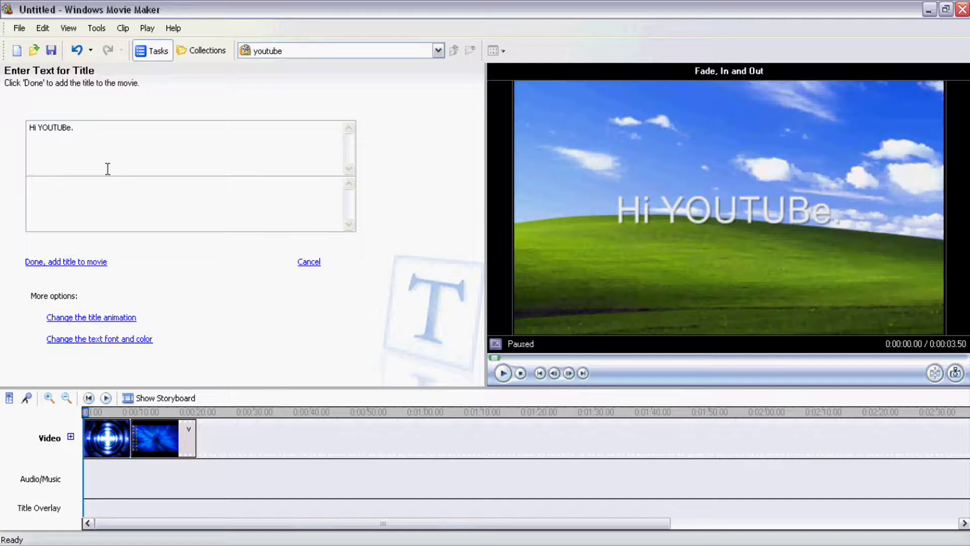
{"action": "type", "text": " Have fun "}
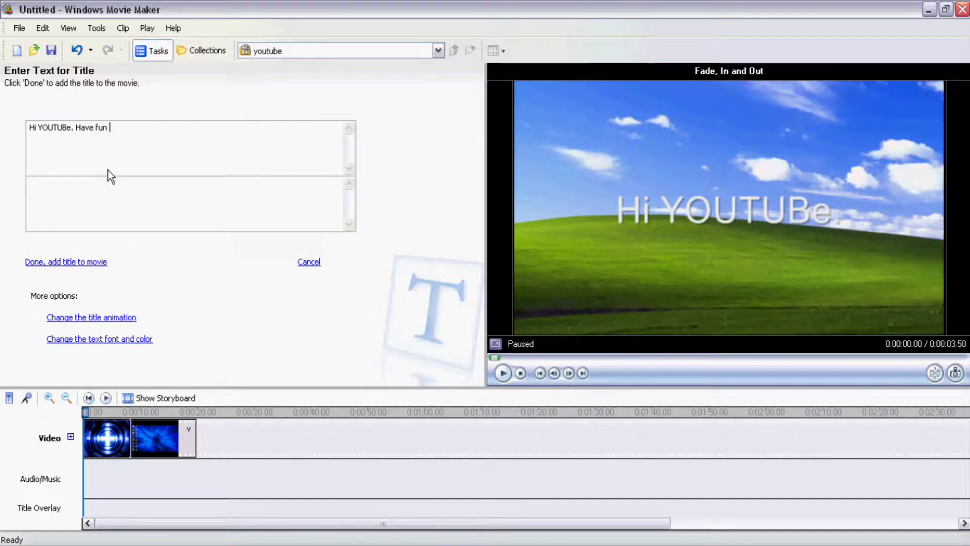
{"action": "type", "text": "with this tutorial"}
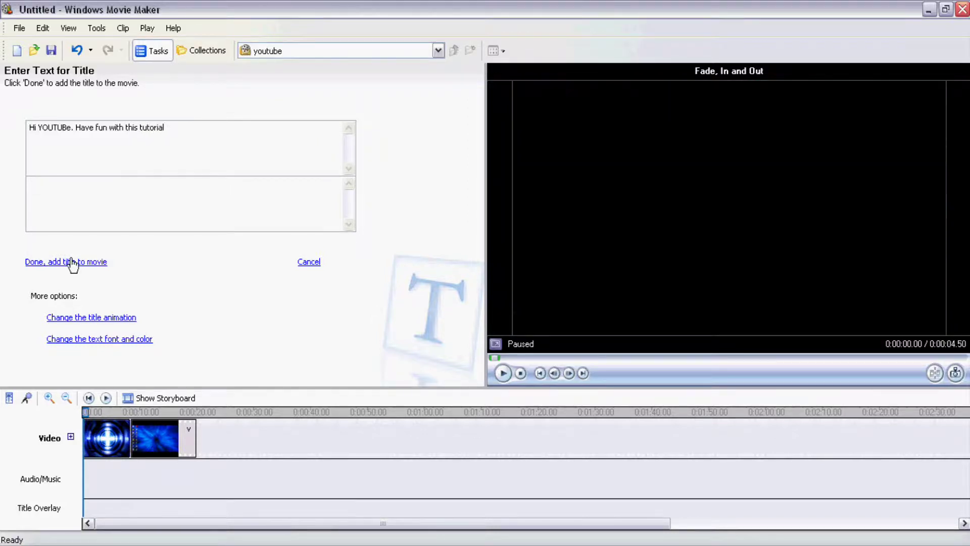
{"action": "left_click", "coordinate": [73, 262]}
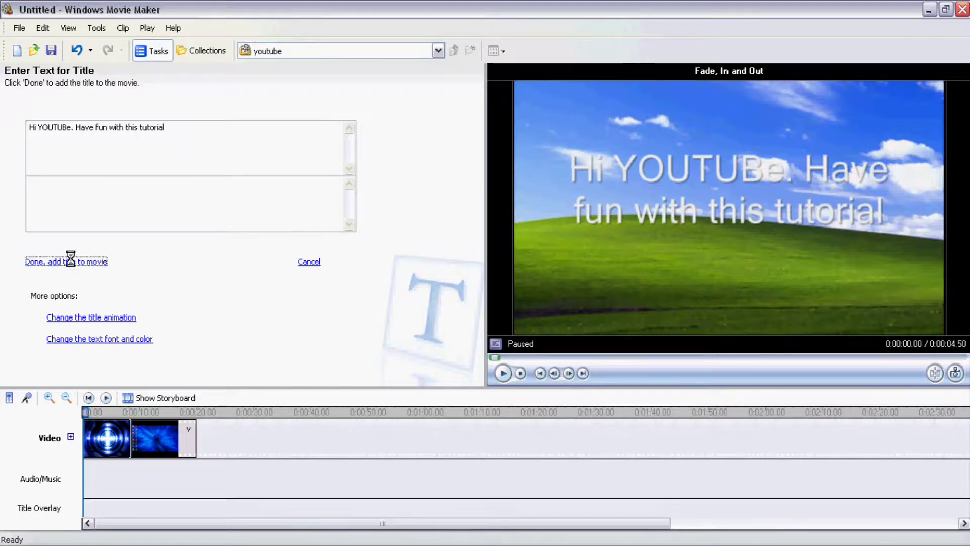
{"action": "left_click_drag", "start_coordinate": [106, 508], "coordinate": [107, 509]}
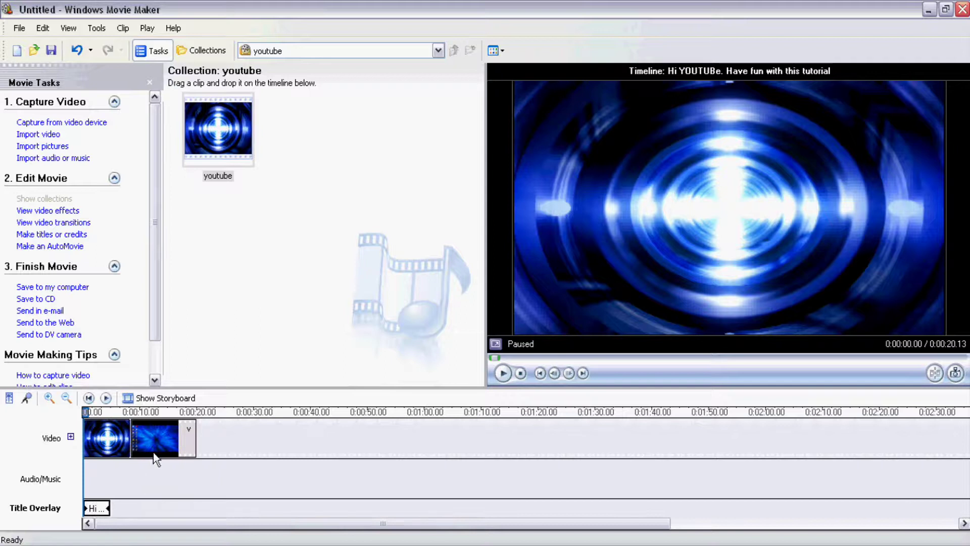
{"action": "left_click", "coordinate": [503, 373]}
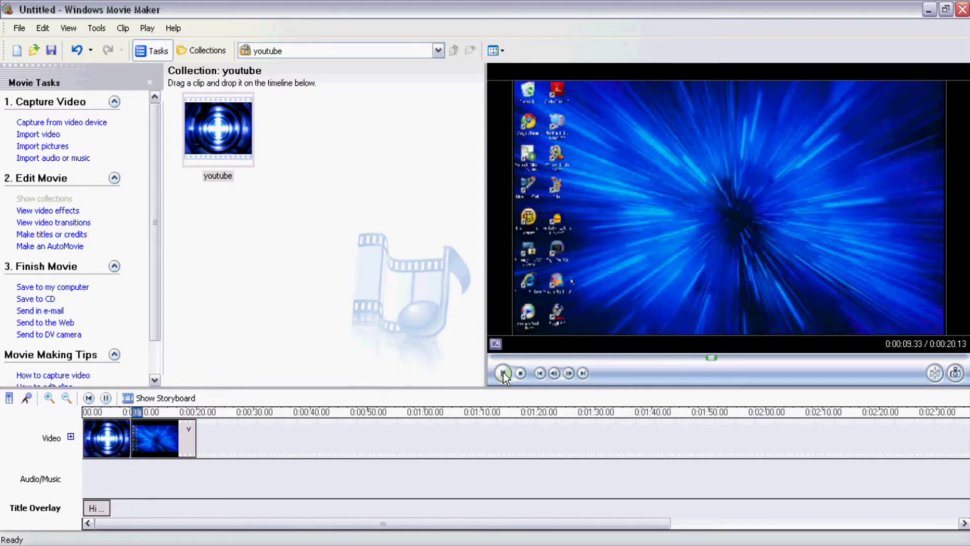
{"action": "left_click", "coordinate": [503, 374]}
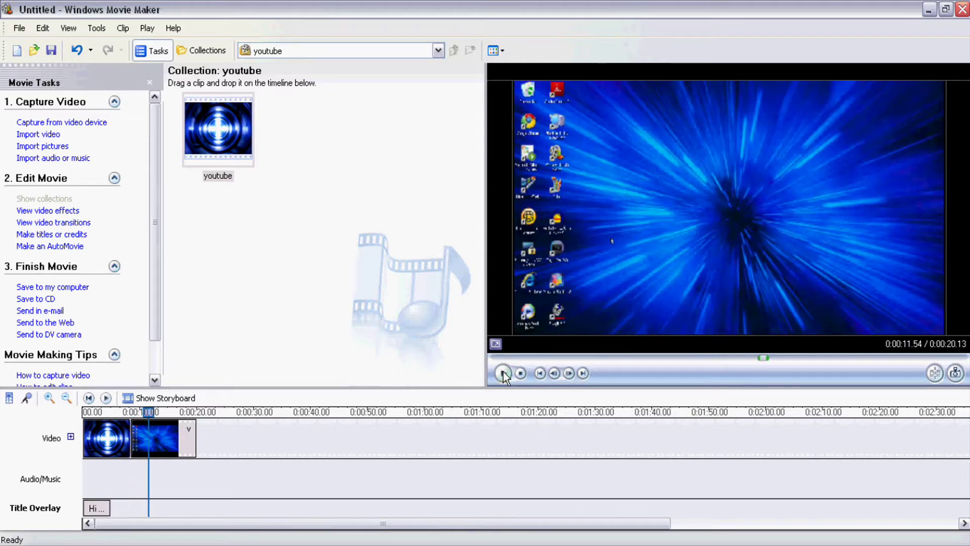
{"action": "left_click", "coordinate": [503, 373]}
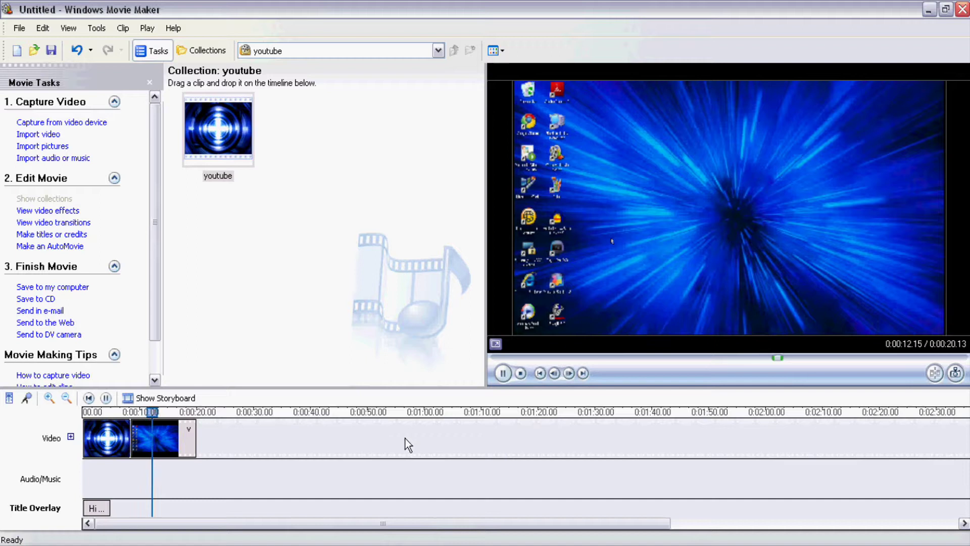